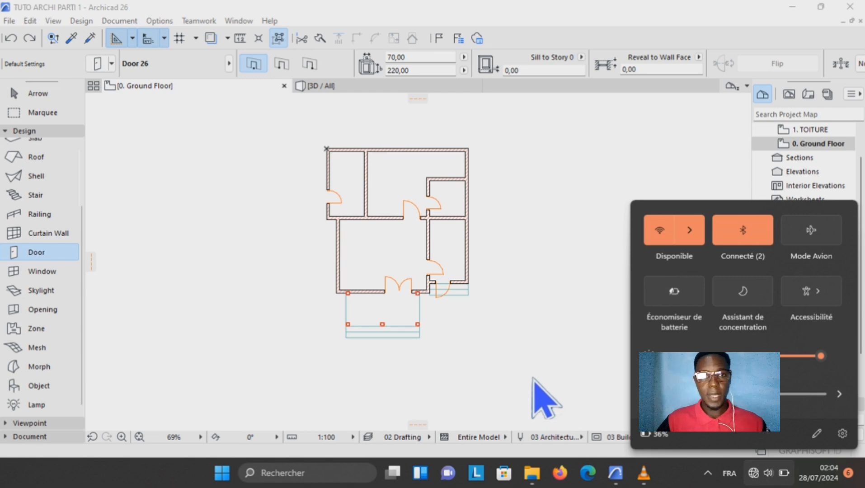
# - Start the Window tool and choose Double Window 26 as the default window type
pyautogui.click(533, 379)
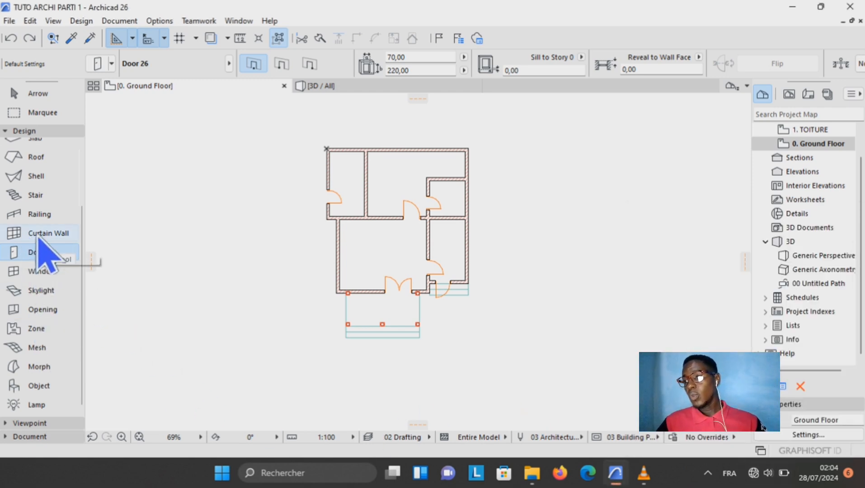
pyautogui.click(47, 284)
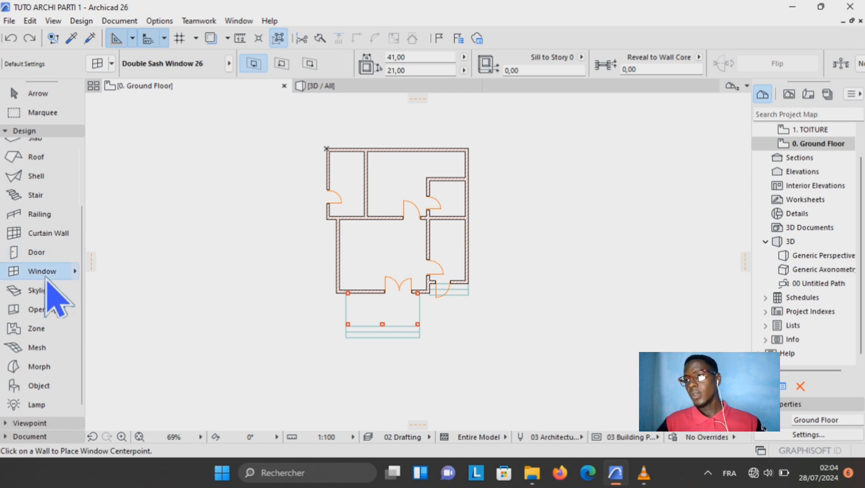
pyautogui.click(96, 64)
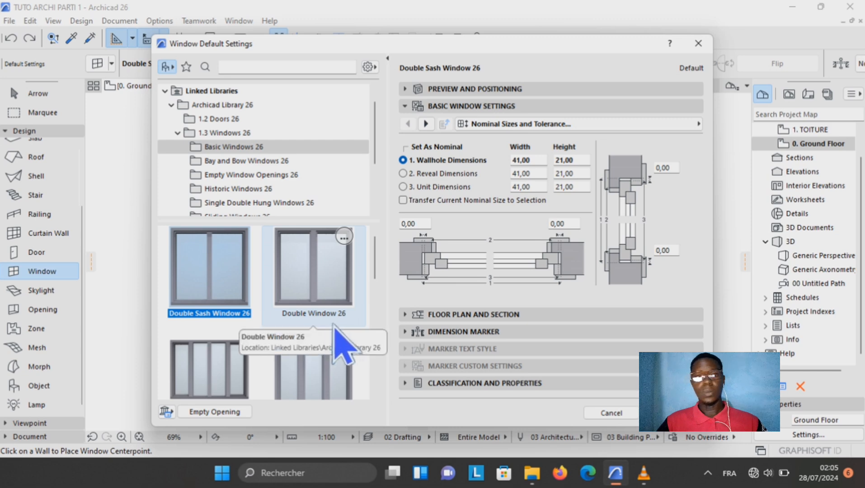
pyautogui.click(299, 276)
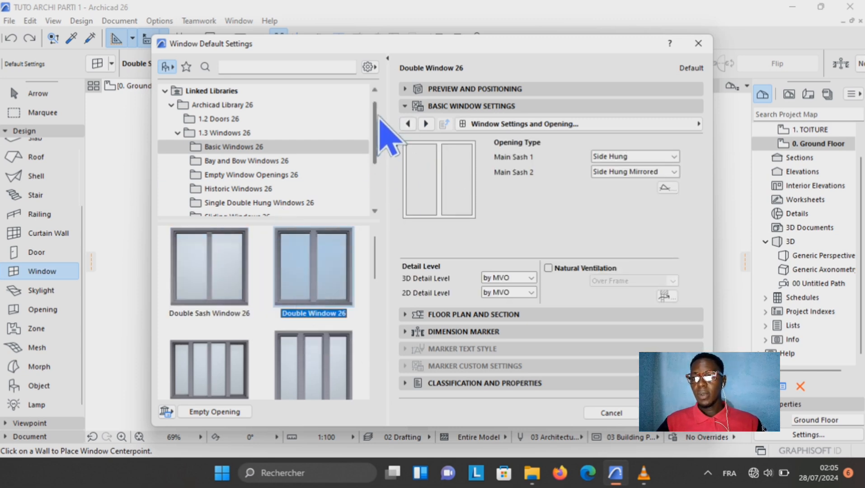
# - Set the default window's width to 140, height to 100 and sill height to Story 0 to 120
pyautogui.click(406, 90)
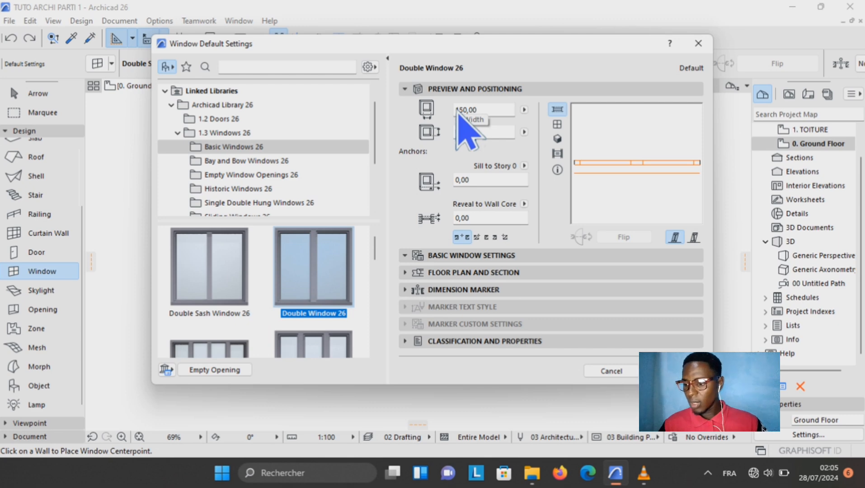
pyautogui.click(458, 110)
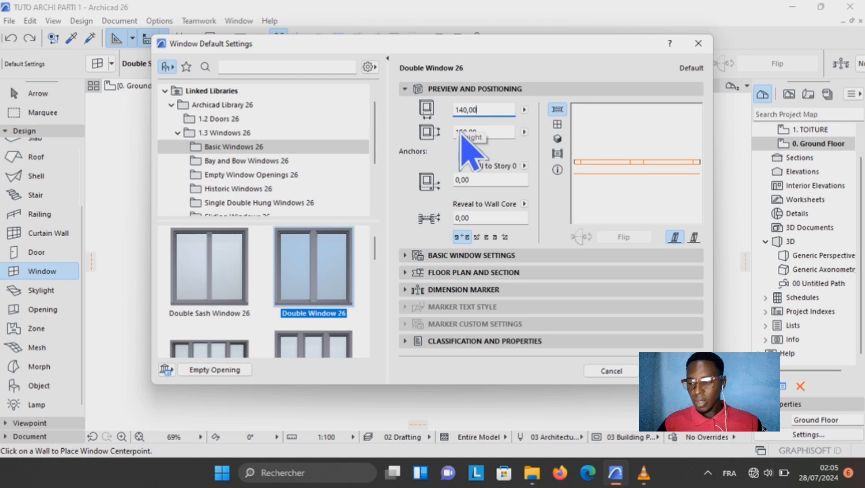
pyautogui.click(461, 132)
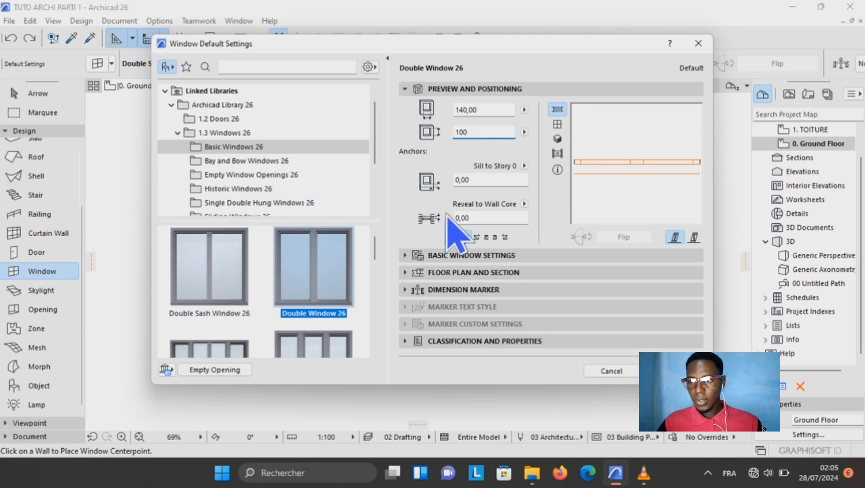
pyautogui.click(484, 183)
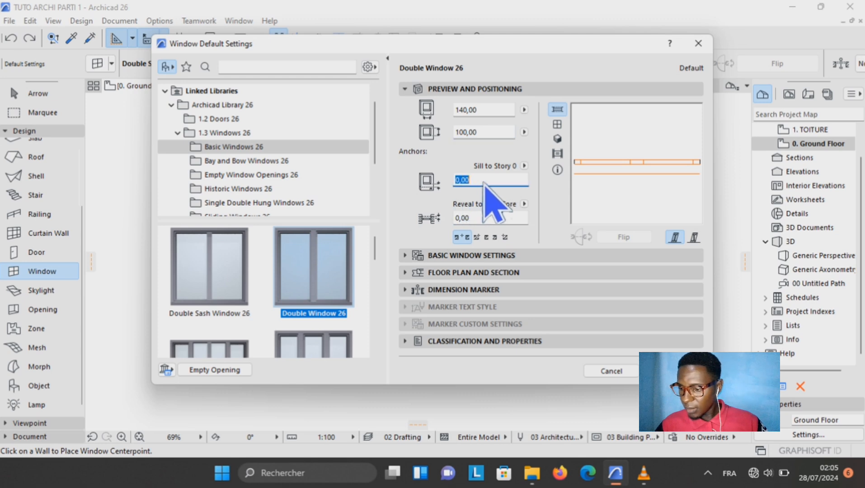
pyautogui.write('120')
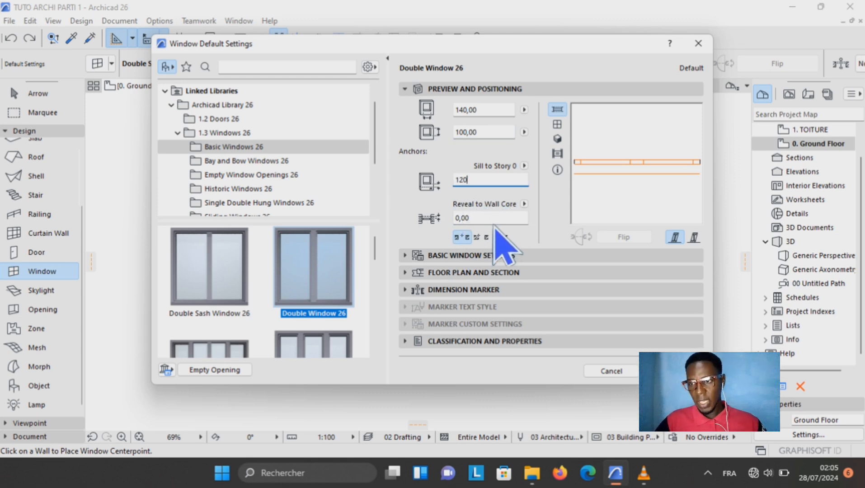
pyautogui.press('Return')
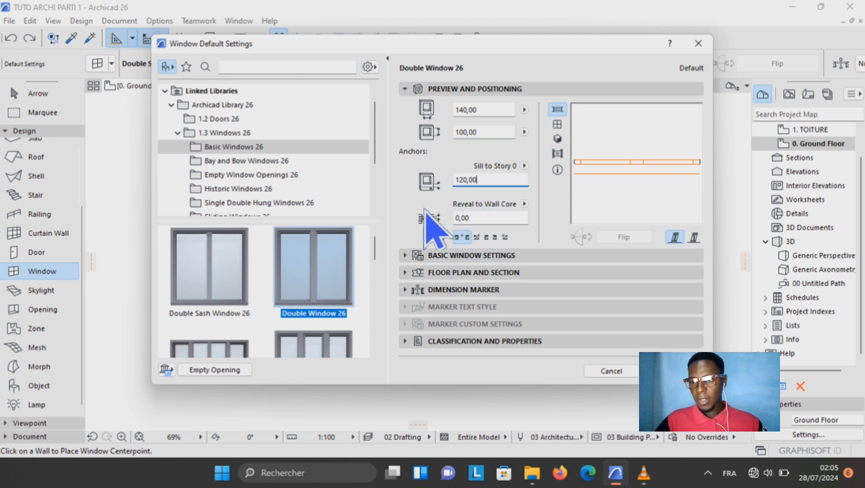
# - Apply the H-V Grid style to Main Sash 1 in the window's sash options
pyautogui.click(411, 258)
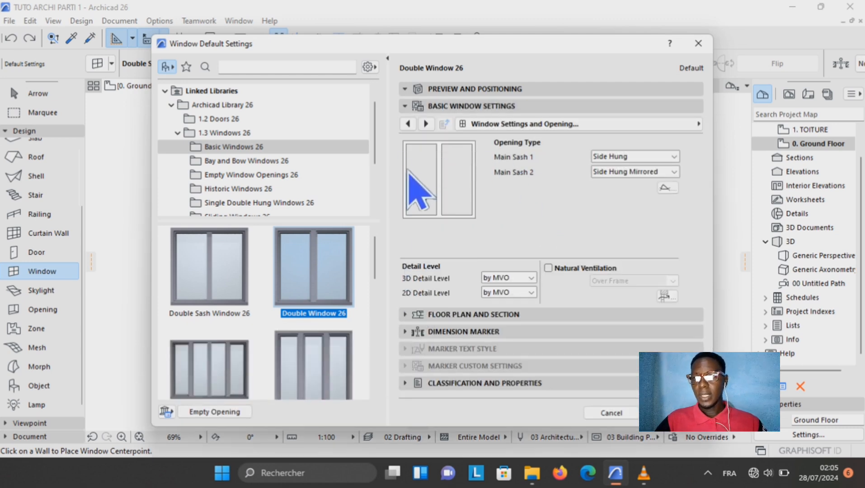
pyautogui.click(426, 124)
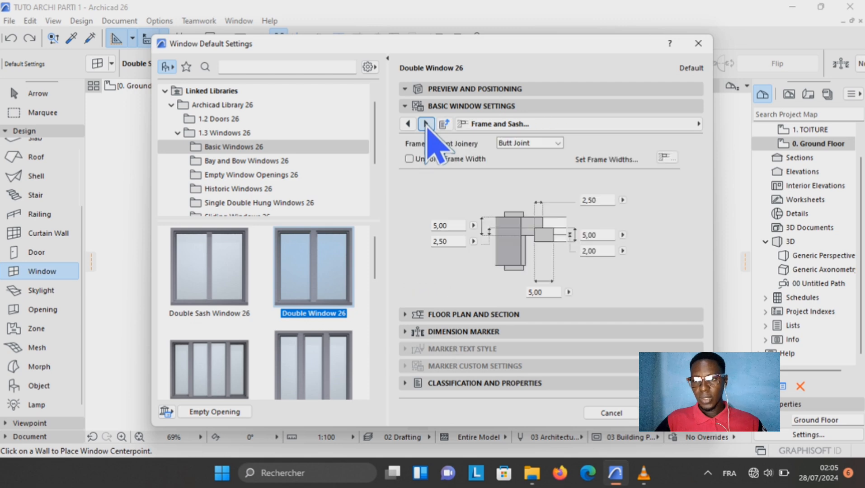
pyautogui.click(426, 124)
pyautogui.click(427, 123)
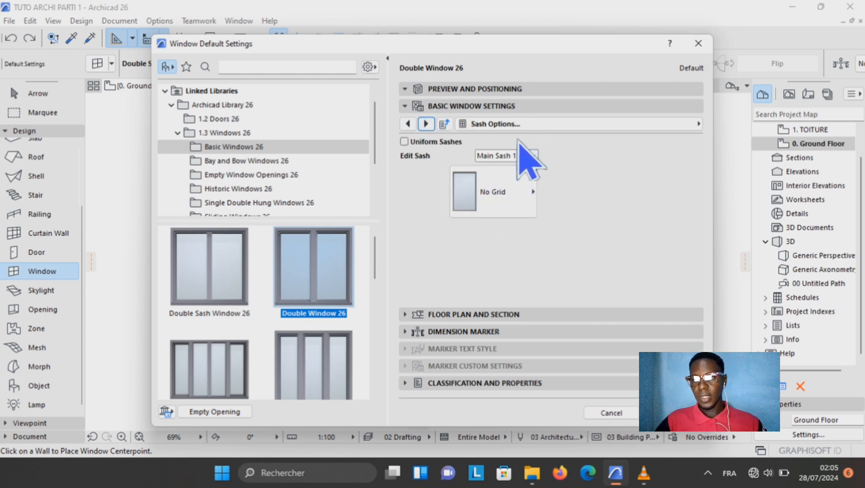
pyautogui.click(533, 197)
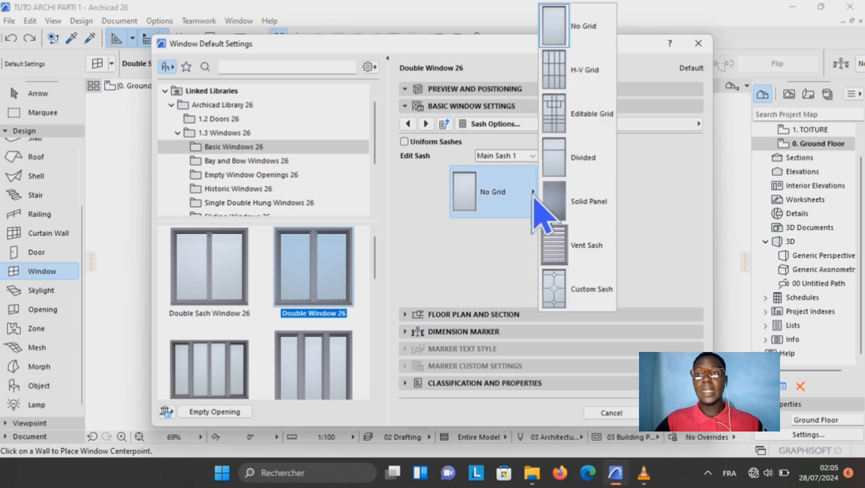
pyautogui.click(573, 77)
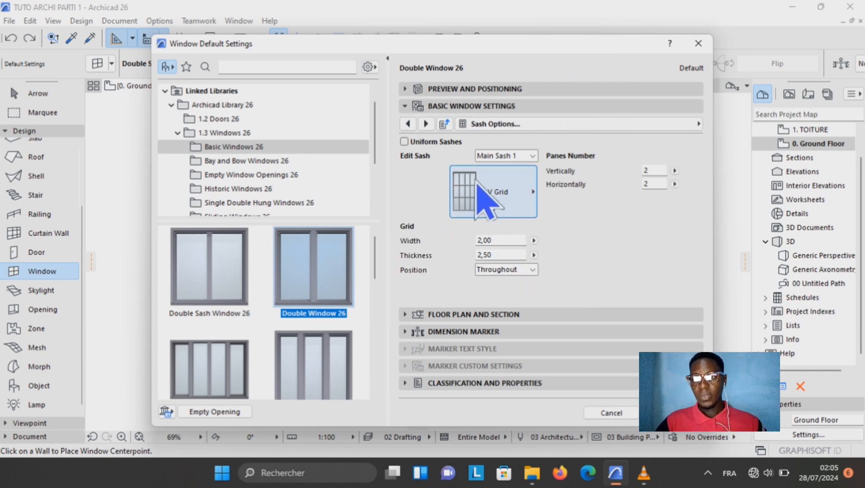
# - Apply the H-V Grid style to Main Sash 2 as well
pyautogui.click(533, 156)
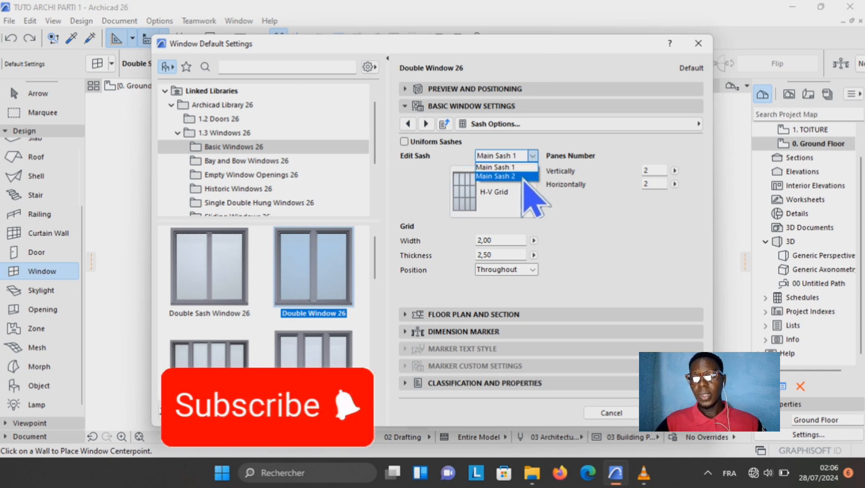
pyautogui.click(524, 177)
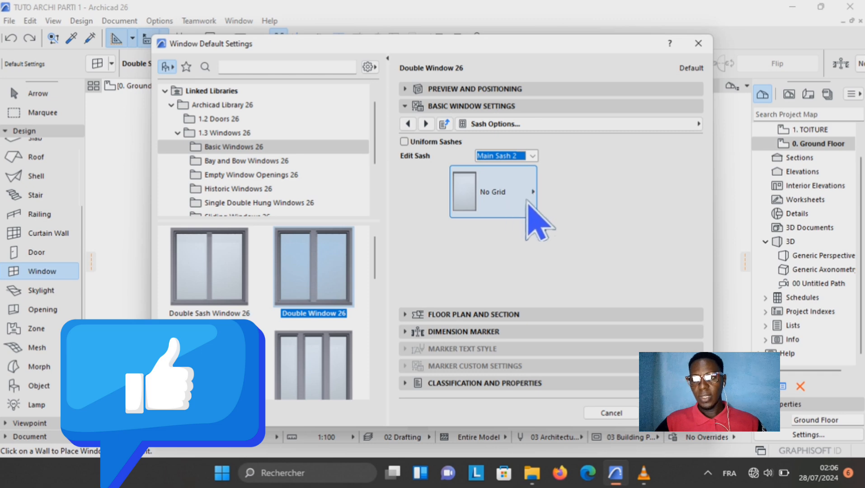
pyautogui.click(532, 192)
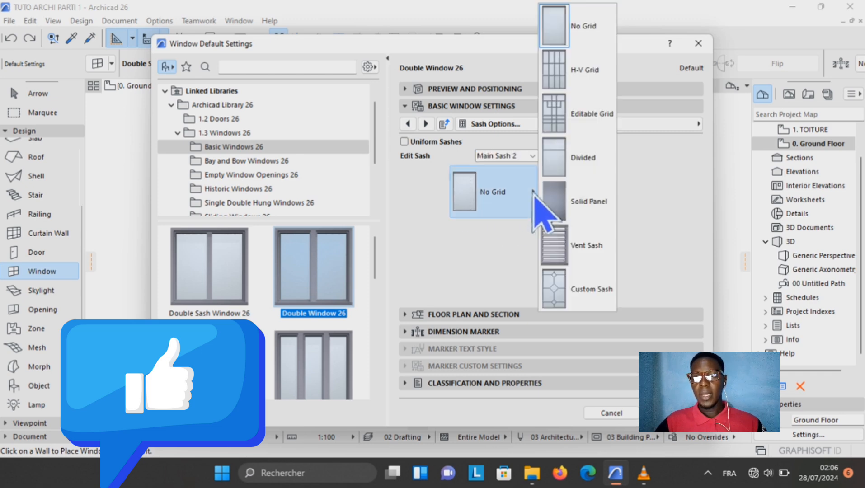
pyautogui.click(565, 84)
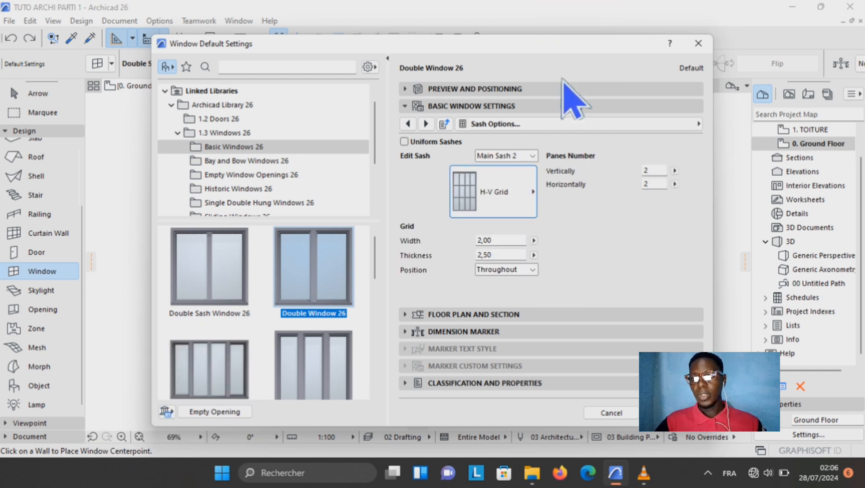
pyautogui.click(427, 124)
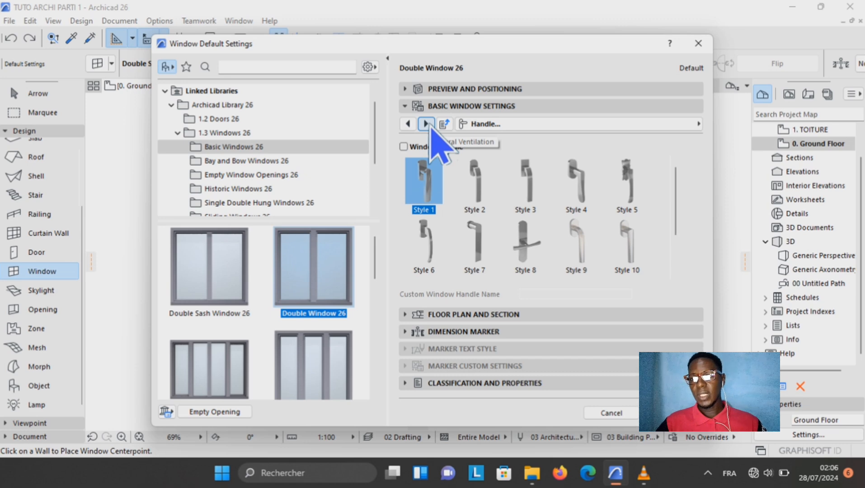
pyautogui.click(404, 146)
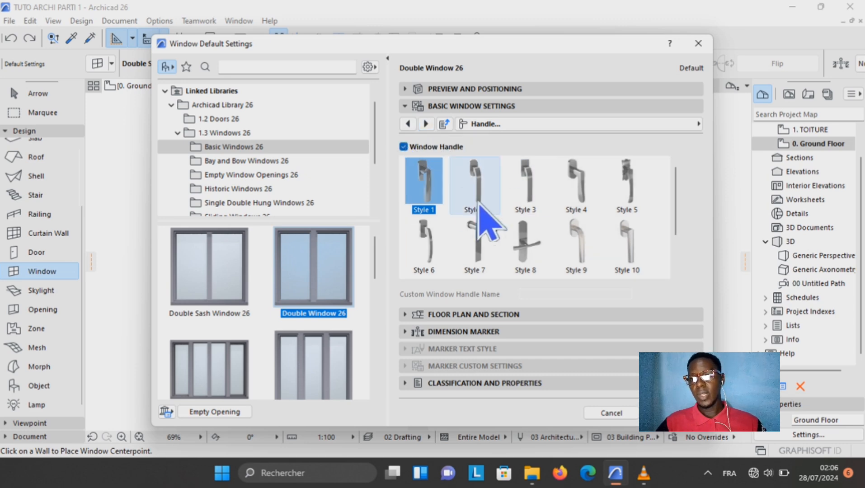
pyautogui.click(404, 147)
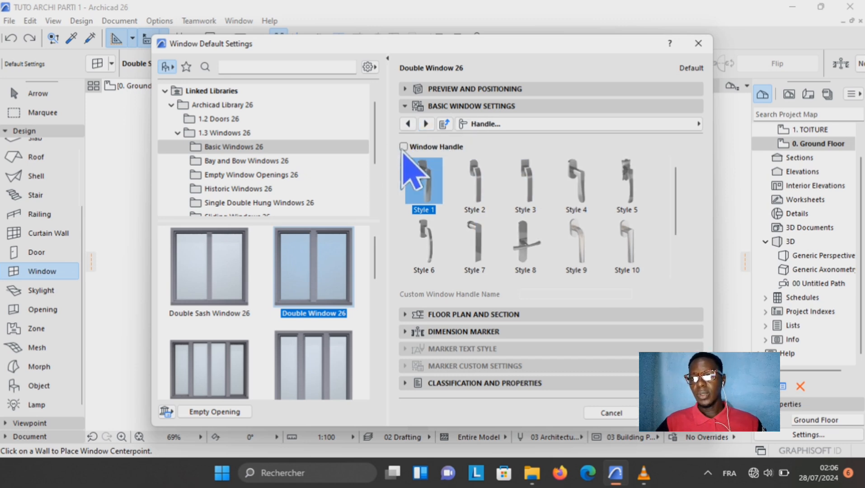
# - Override the Model View Options for 3D projections in the opening line settings and turn off the window's Opening Line
pyautogui.click(426, 124)
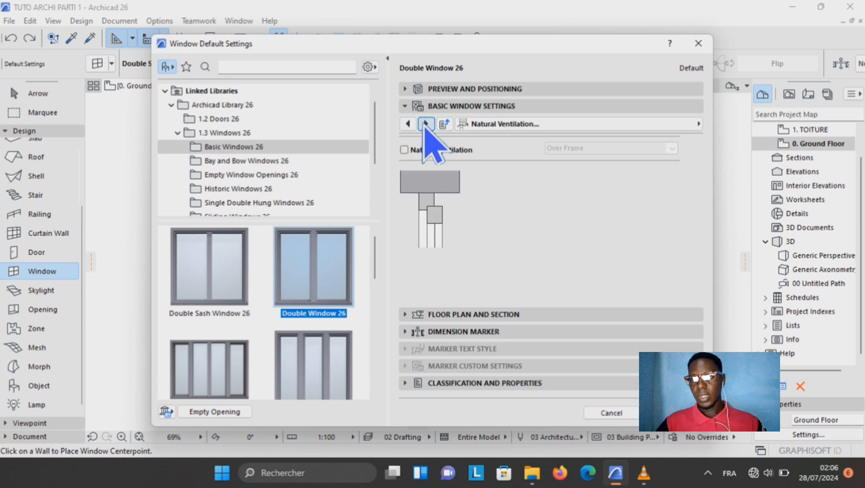
pyautogui.click(426, 124)
pyautogui.click(425, 124)
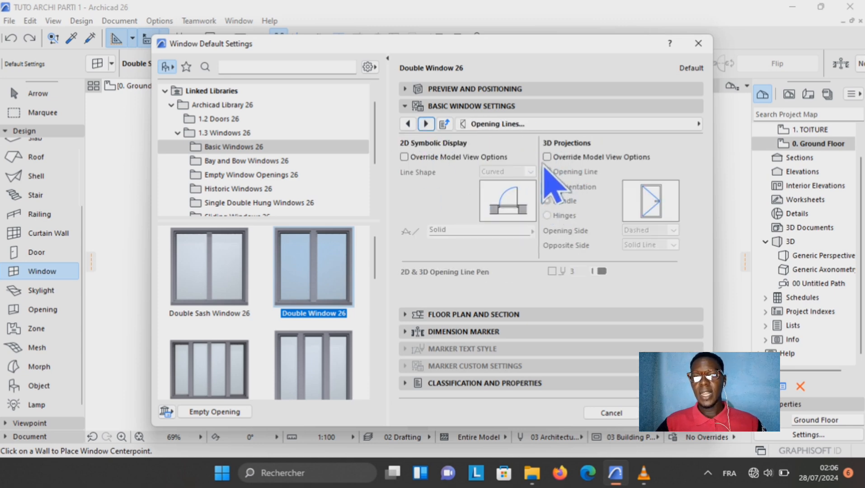
pyautogui.click(548, 157)
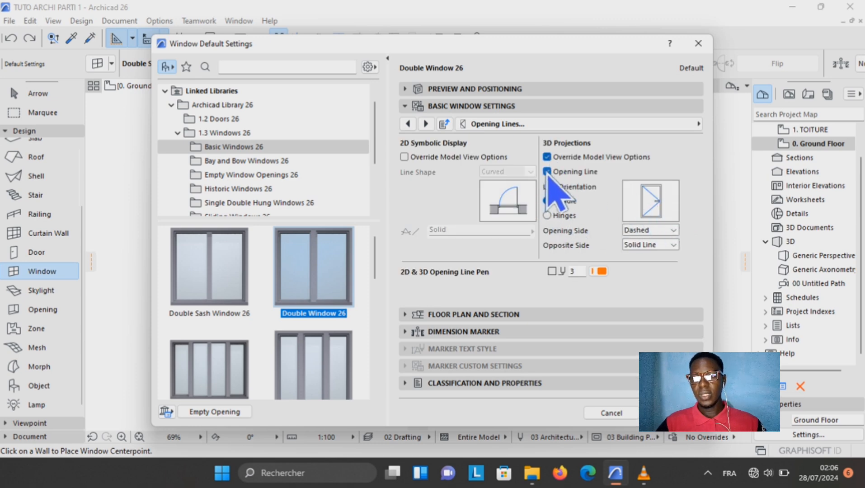
pyautogui.click(548, 172)
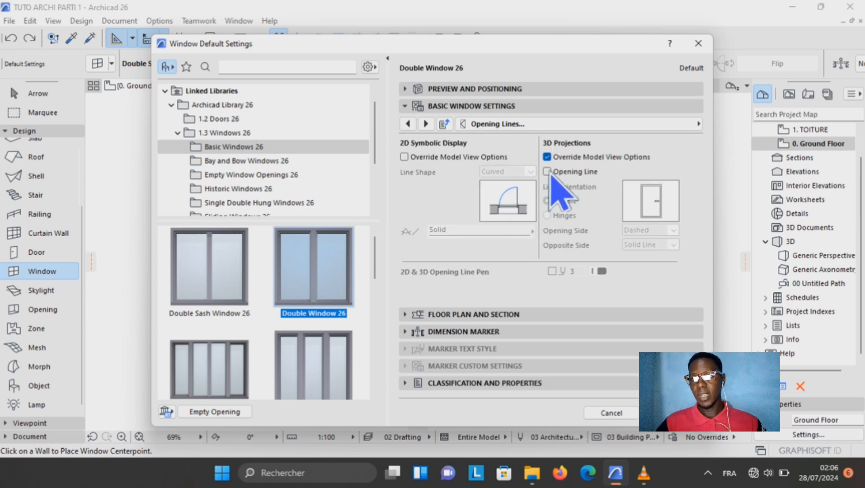
# - Assign the Metal - Aluminium surface to the window's outside and inside frame in the model attributes
pyautogui.click(426, 124)
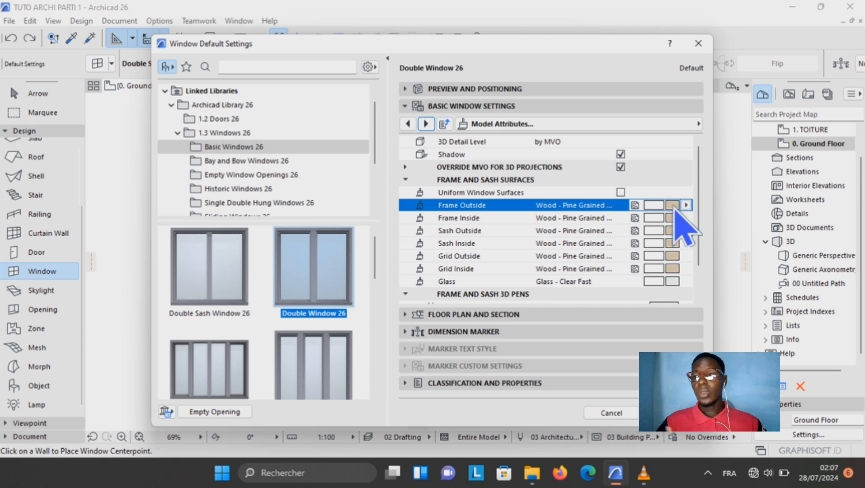
pyautogui.click(677, 211)
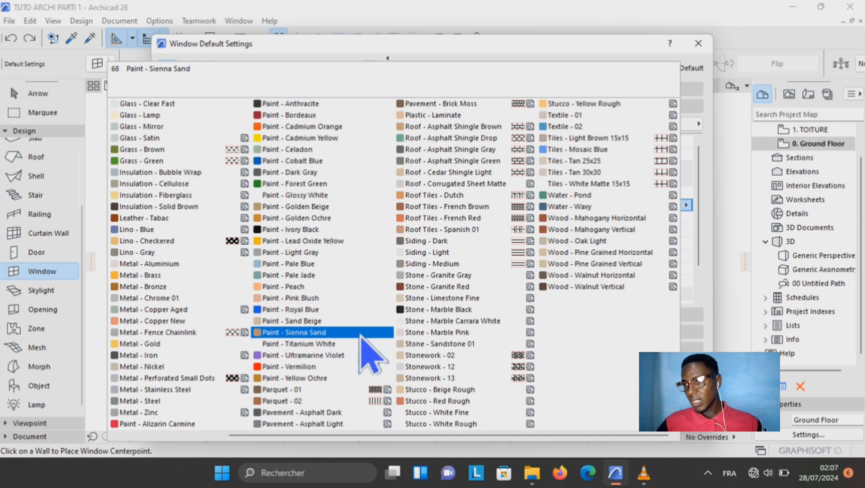
pyautogui.scroll(1, 313, 296)
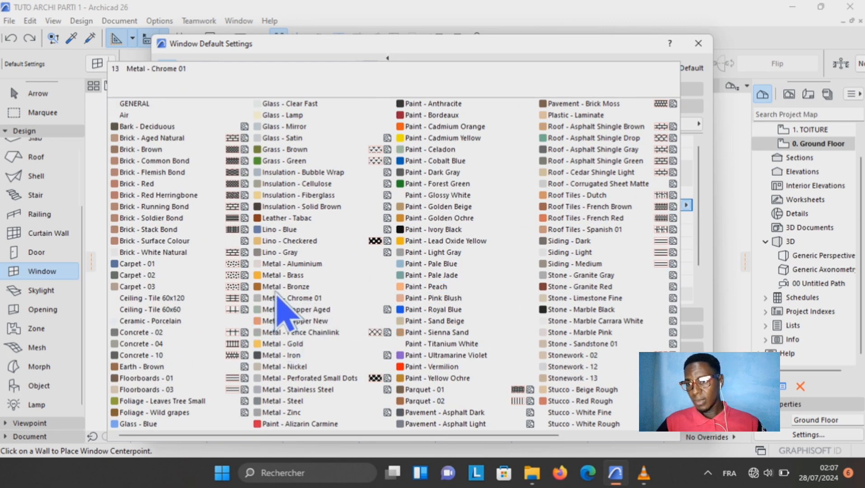
pyautogui.click(299, 264)
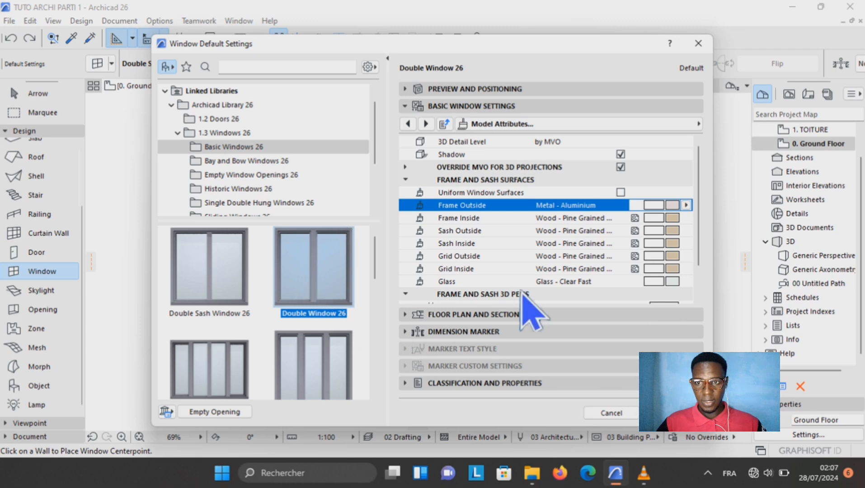
pyautogui.click(678, 218)
pyautogui.click(686, 218)
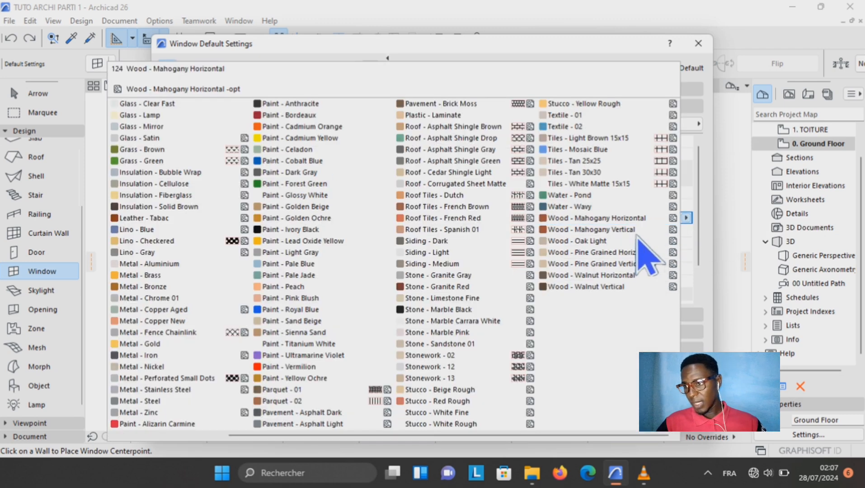
pyautogui.click(181, 266)
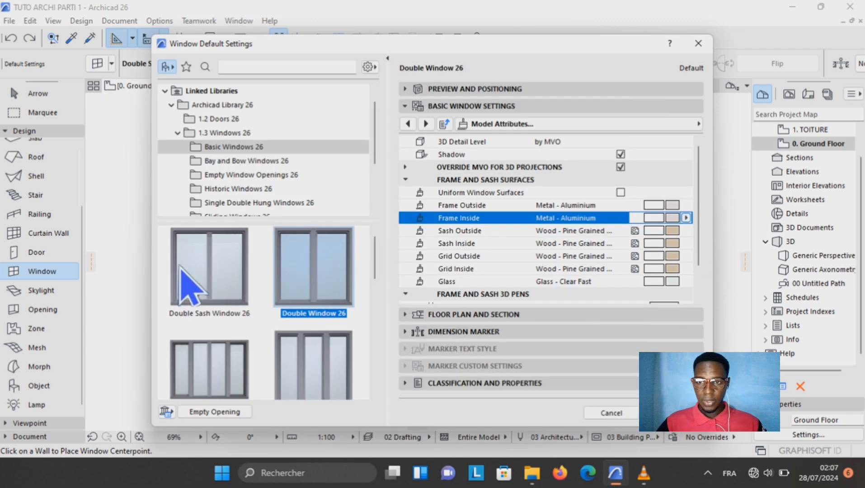
# - Assign the Metal - Aluminium surface to the window's outside and inside sash
pyautogui.click(673, 231)
pyautogui.click(686, 231)
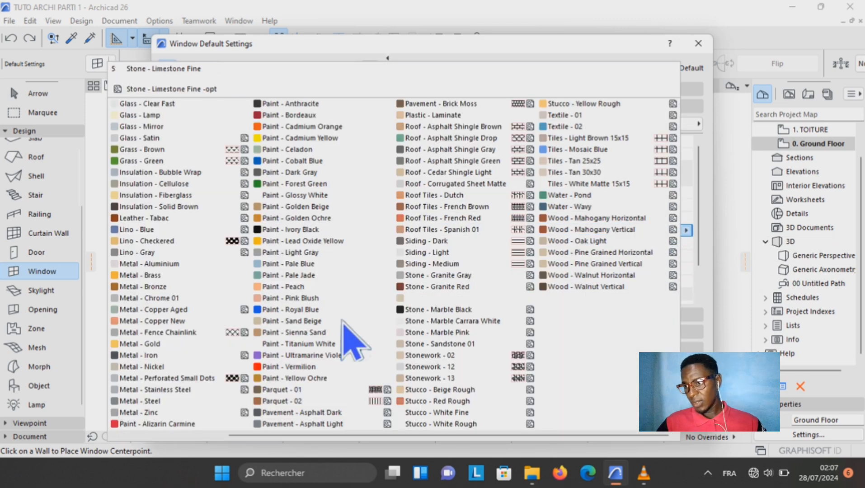
pyautogui.click(204, 264)
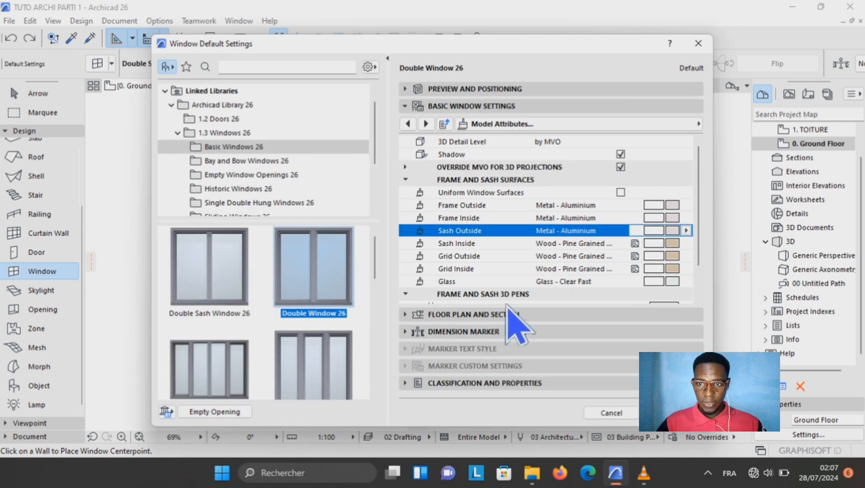
pyautogui.click(673, 244)
pyautogui.click(168, 290)
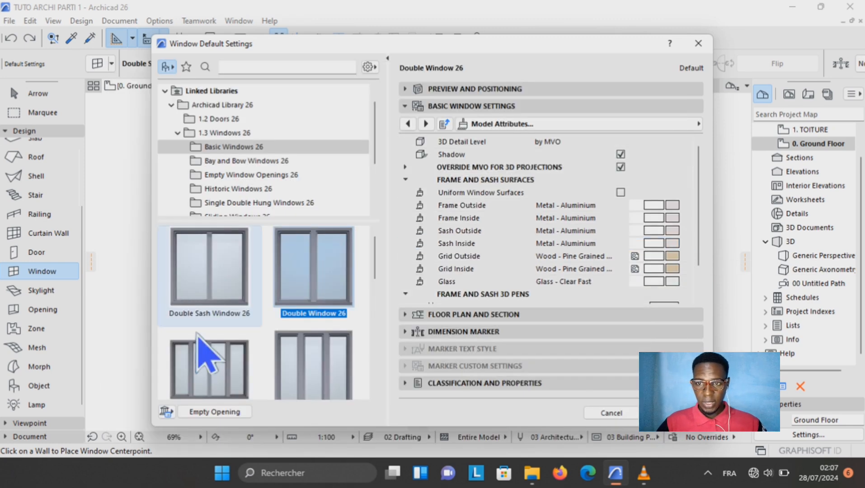
# - Assign the Metal - Aluminium surface to the window's outside and inside grid
pyautogui.click(672, 269)
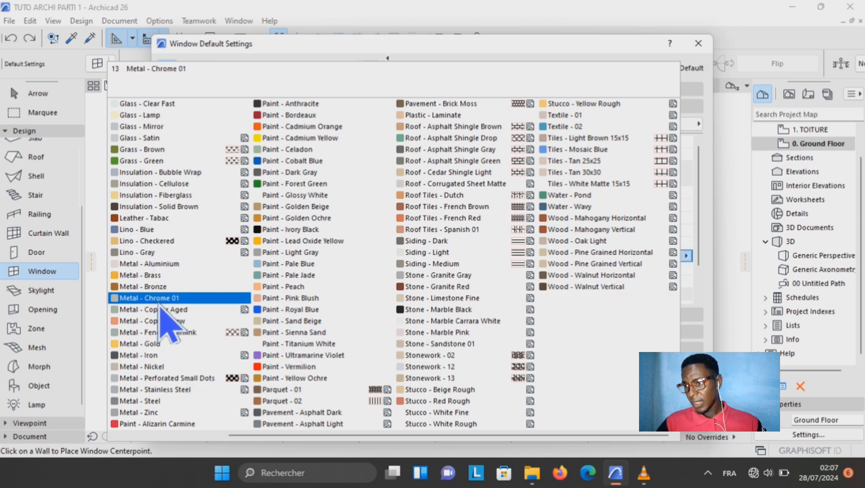
pyautogui.click(174, 263)
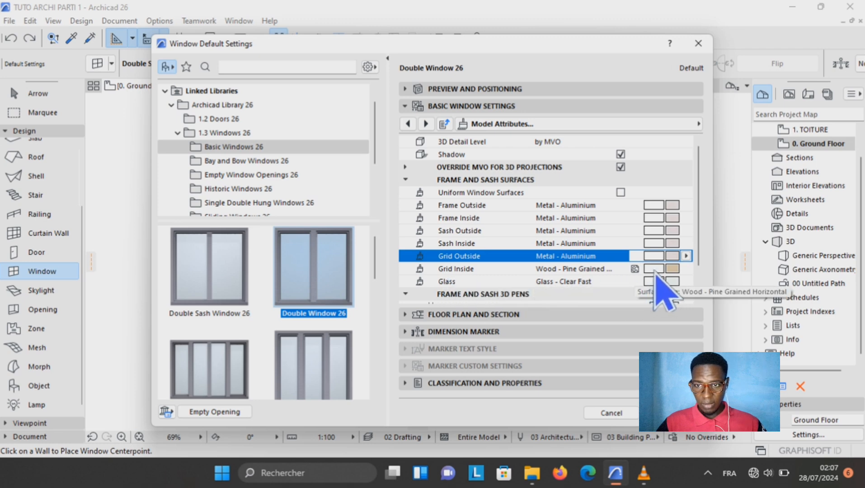
pyautogui.click(675, 271)
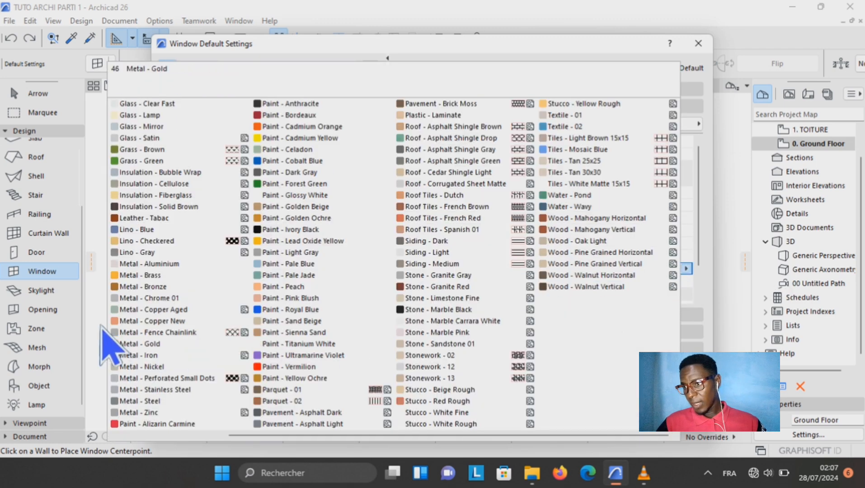
pyautogui.click(174, 265)
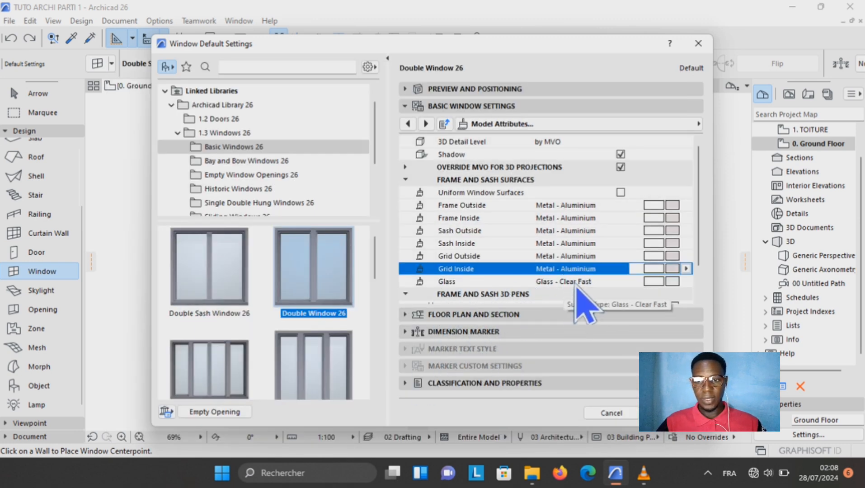
# - Set the window's glass surface to Glass - Lamp and accept the window default settings
pyautogui.click(669, 284)
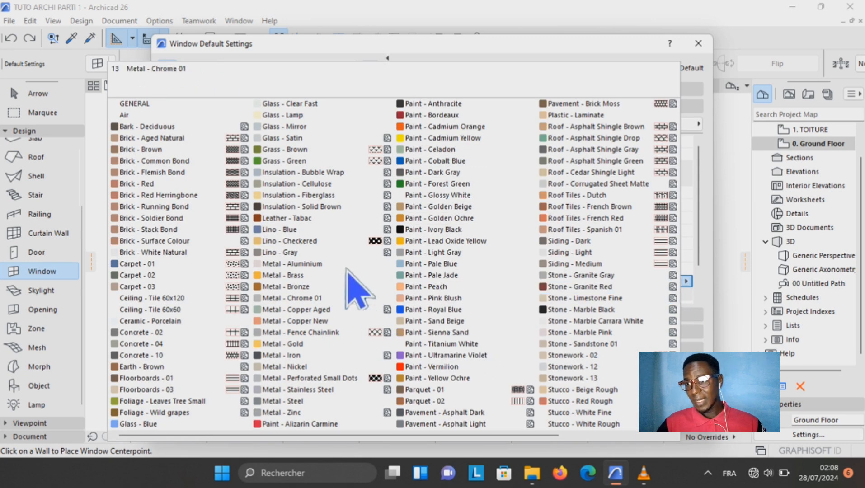
pyautogui.click(306, 116)
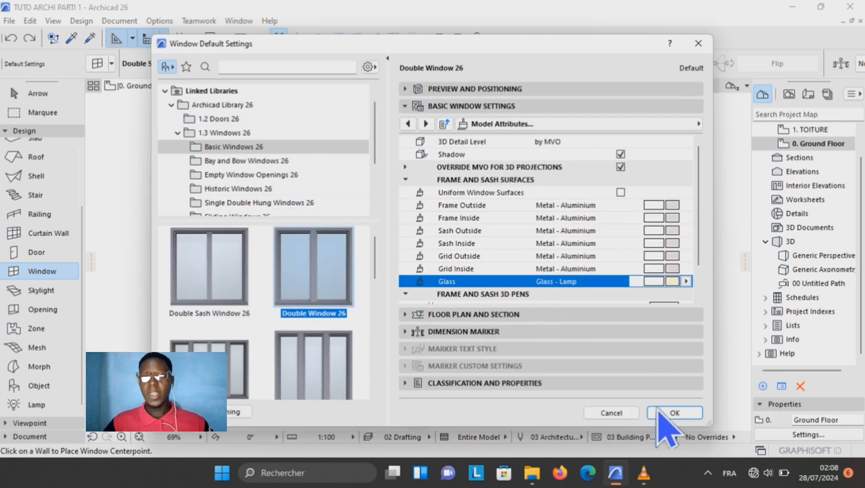
pyautogui.click(675, 413)
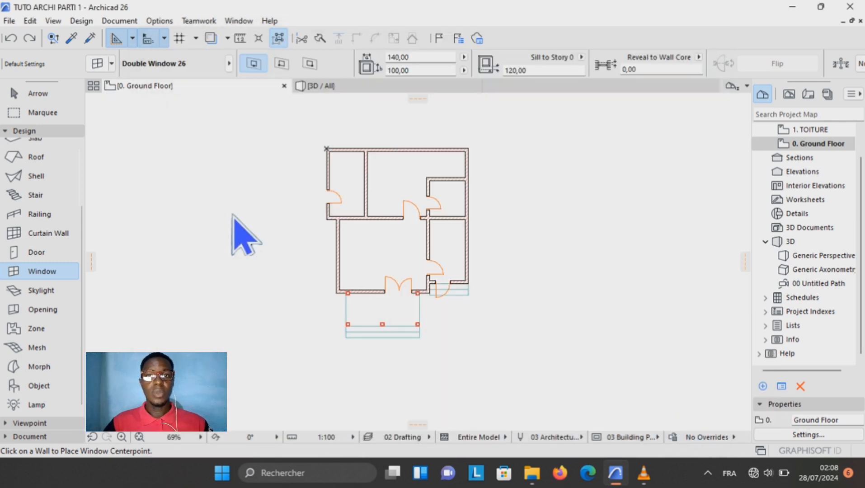
# - Place a 140 × 100 window in the large front room's porch wall beside the double door and another in its left exterior wall
pyautogui.scroll(5, 371, 276)
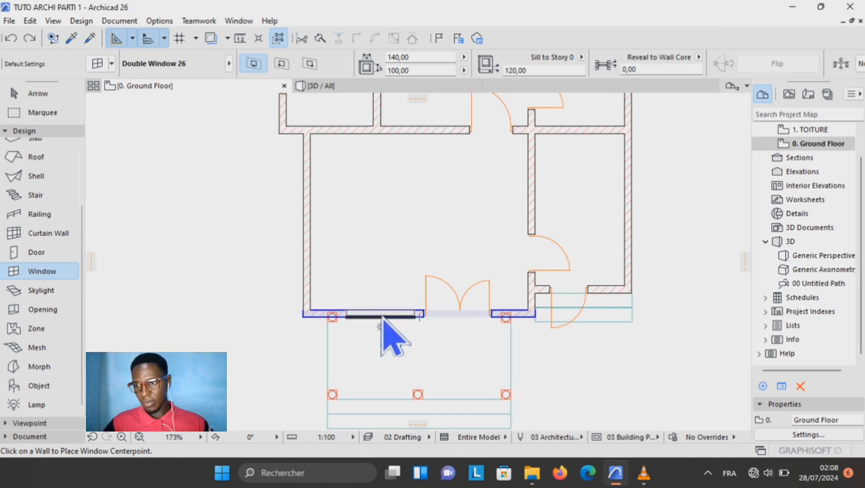
pyautogui.click(383, 318)
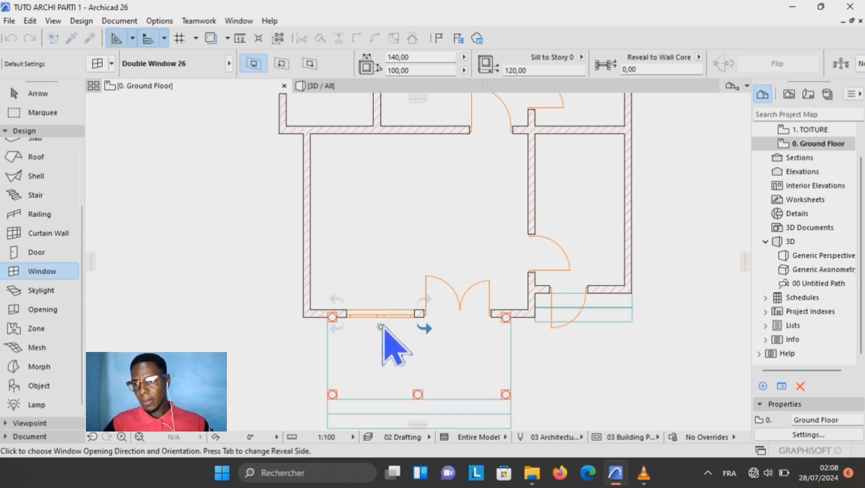
pyautogui.click(389, 353)
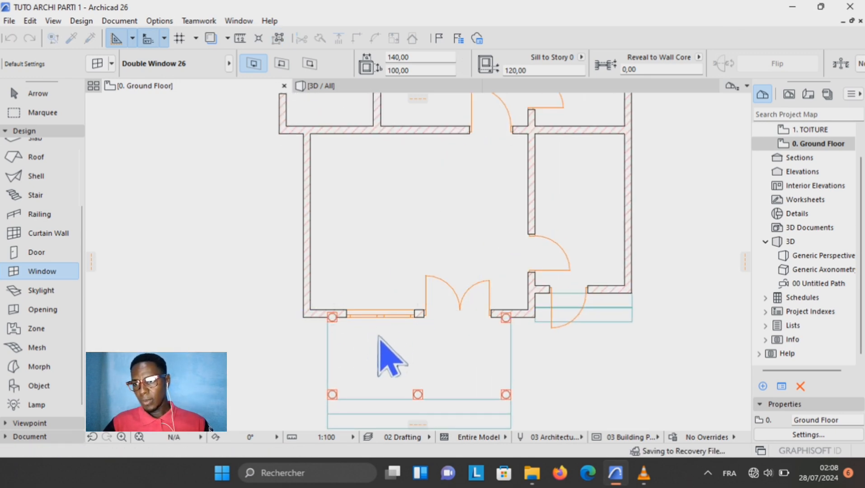
pyautogui.click(306, 249)
pyautogui.click(295, 260)
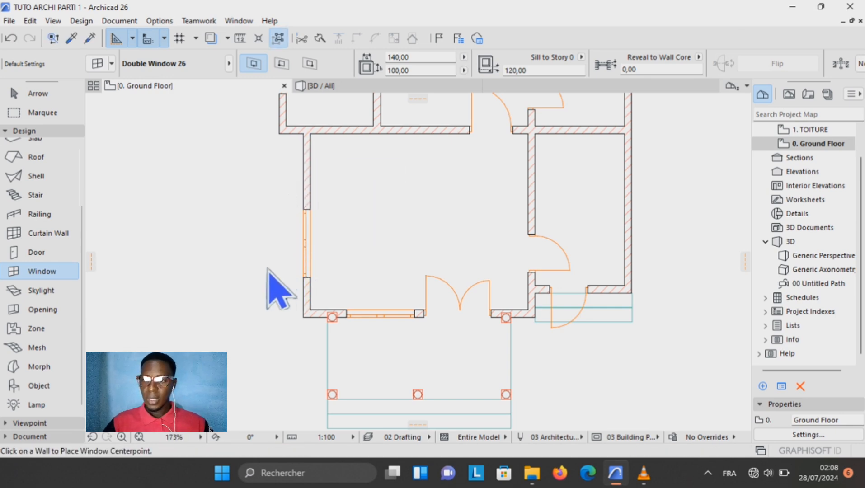
# - Set the window width to 100 and place a window in the right exterior wall of the small front-right room
pyautogui.scroll(-1, 309, 278)
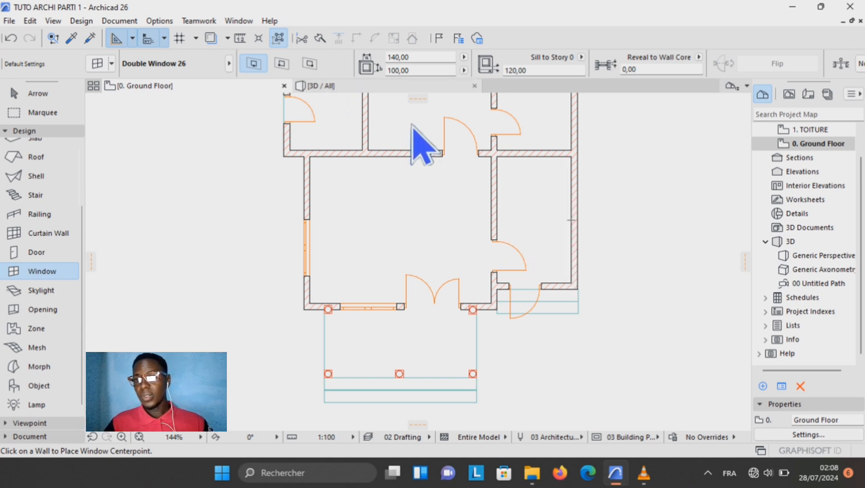
pyautogui.click(400, 58)
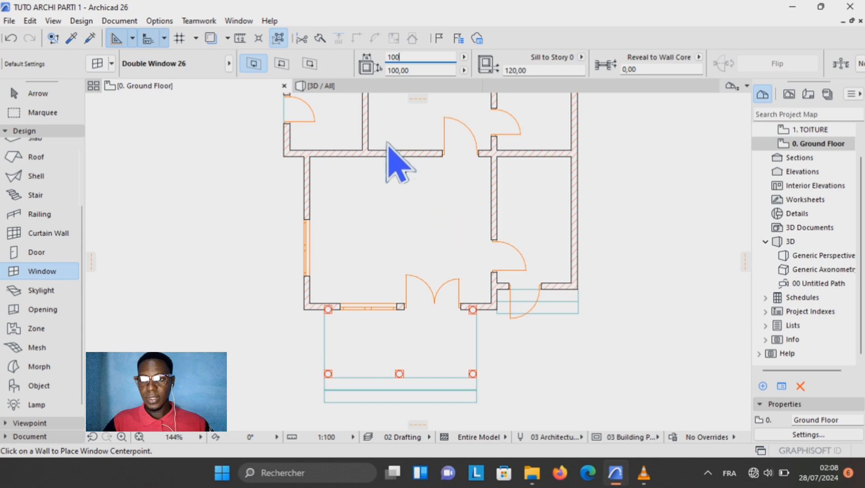
pyautogui.write('100')
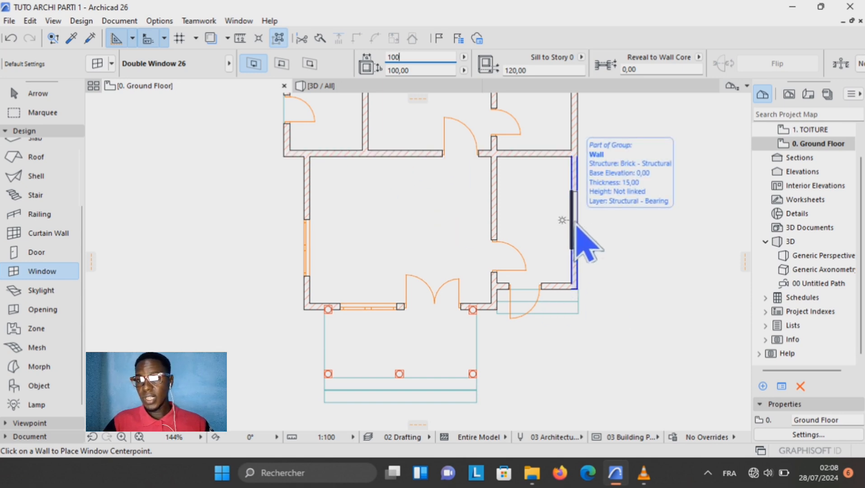
pyautogui.write(',00')
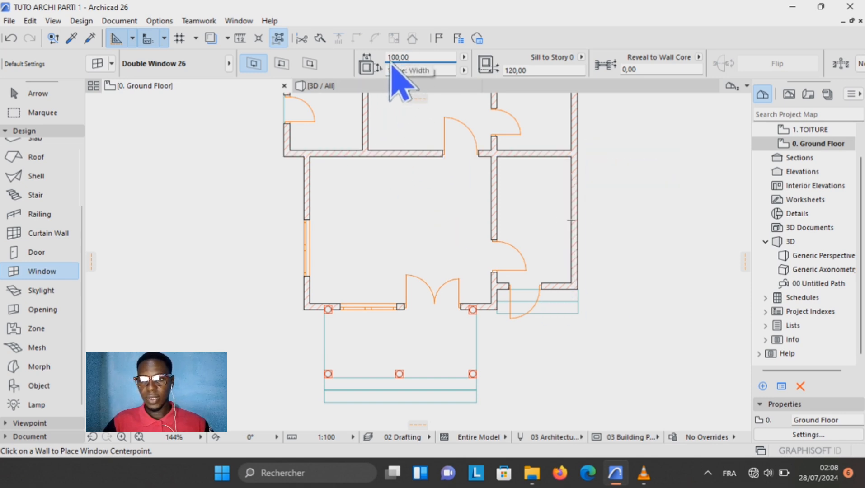
pyautogui.click(578, 225)
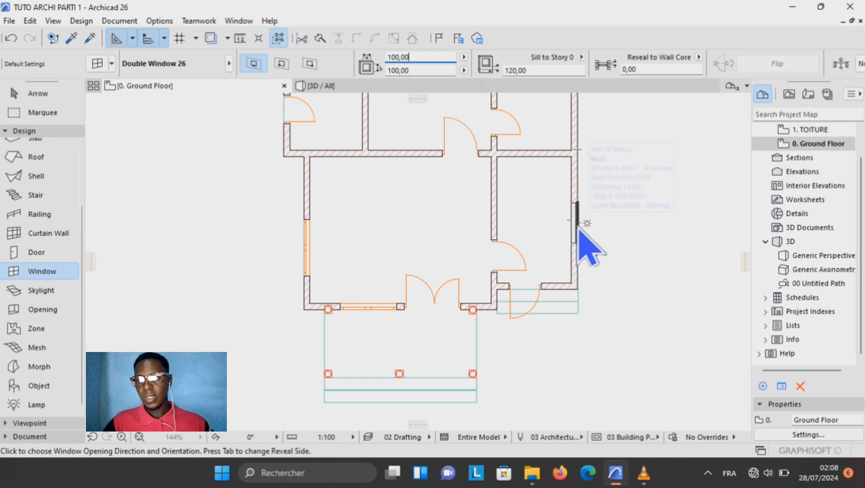
pyautogui.click(579, 227)
# - Set the window width to 120 and place a window in the rear exterior wall of the large back room
pyautogui.scroll(-3, 354, 164)
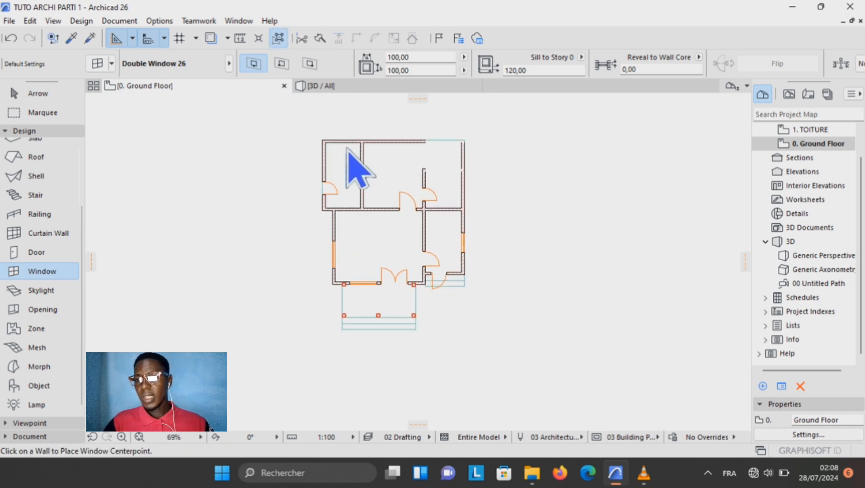
pyautogui.scroll(3, 353, 161)
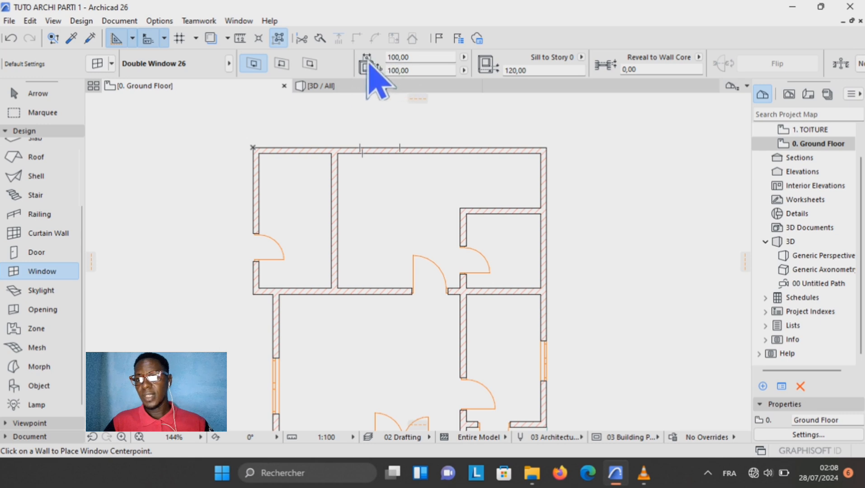
pyautogui.click(391, 58)
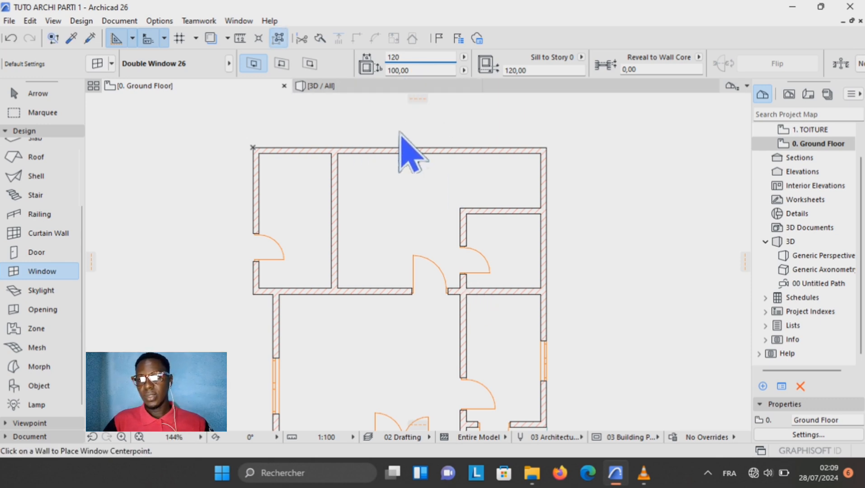
pyautogui.click(432, 159)
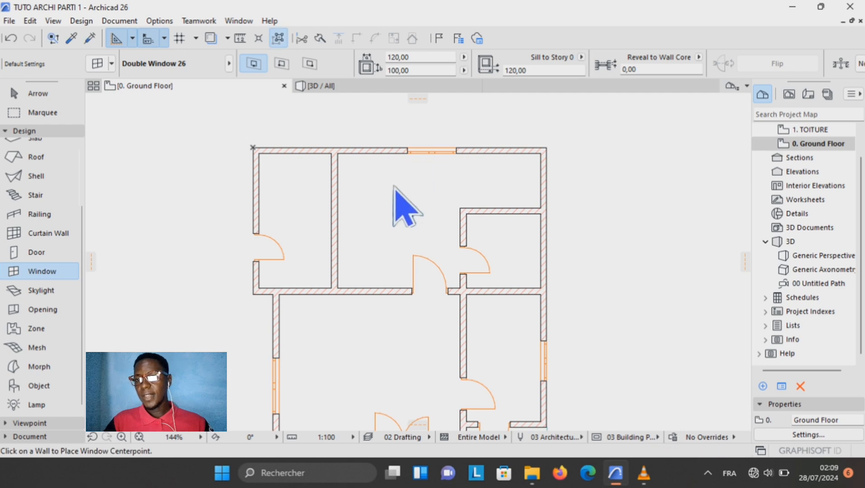
# - Set the default window to 60 wide and 60 high, with a sill height of 160
pyautogui.scroll(-3, 427, 190)
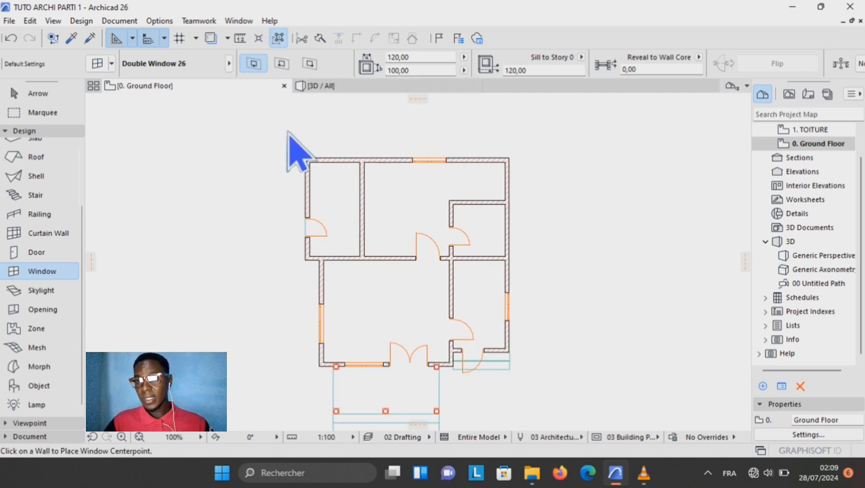
pyautogui.click(394, 58)
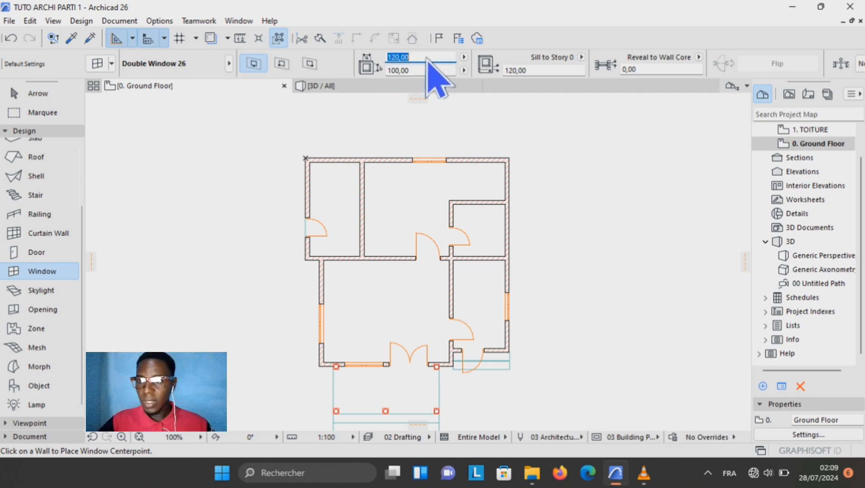
pyautogui.write('60')
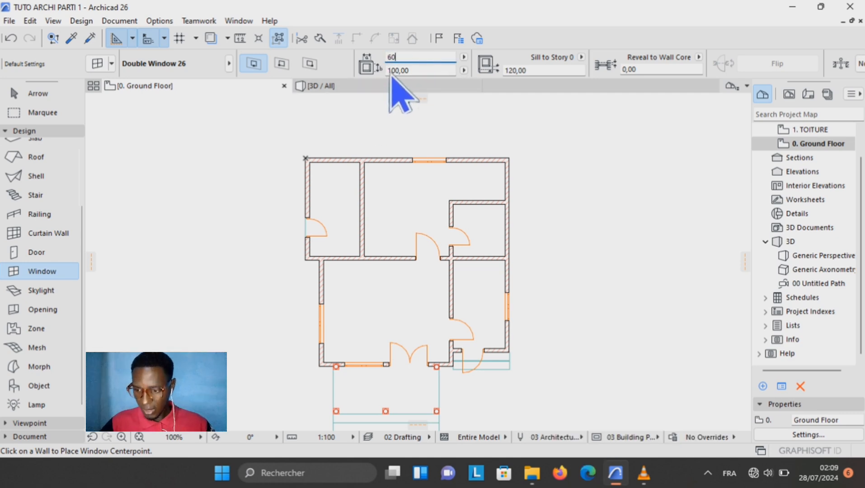
pyautogui.click(420, 70)
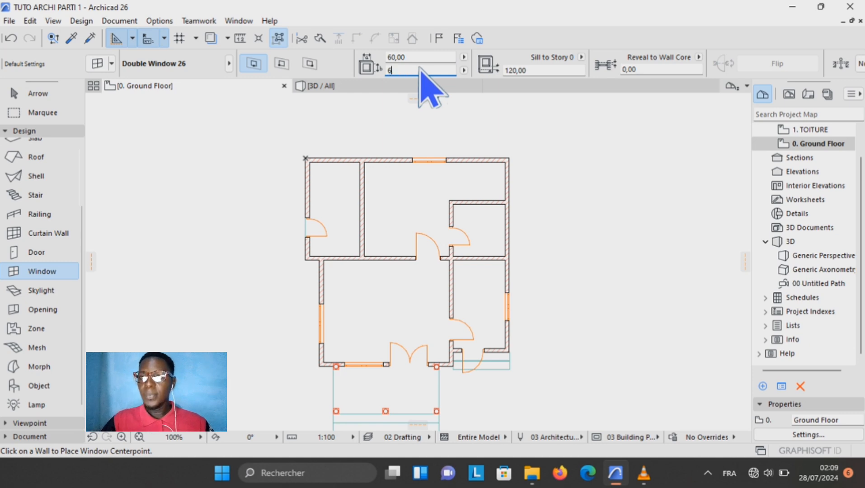
pyautogui.click(508, 70)
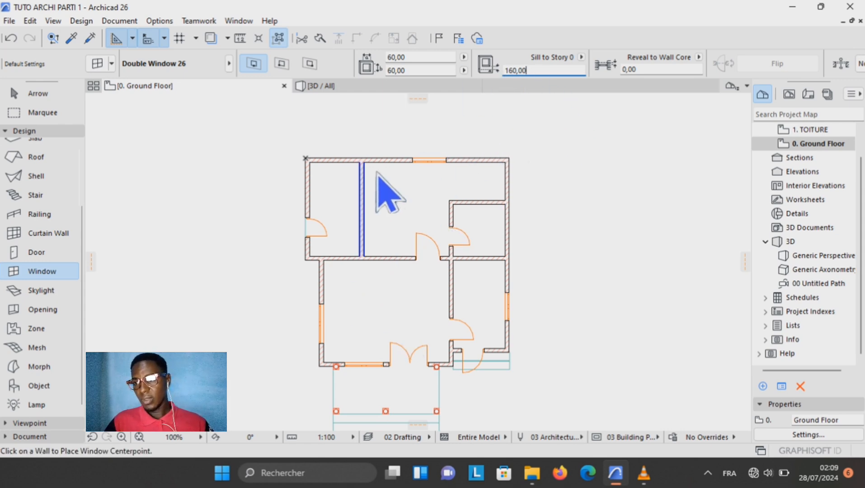
# - Place 60 × 60 windows in the rear-left room's left exterior wall and the right exterior walls of the large back room and the small room below it
pyautogui.click(308, 204)
pyautogui.click(300, 205)
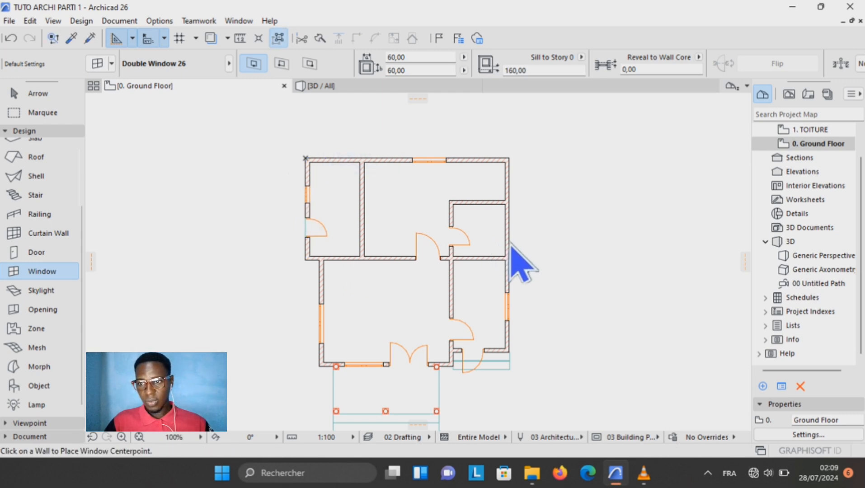
pyautogui.click(509, 182)
pyautogui.click(526, 207)
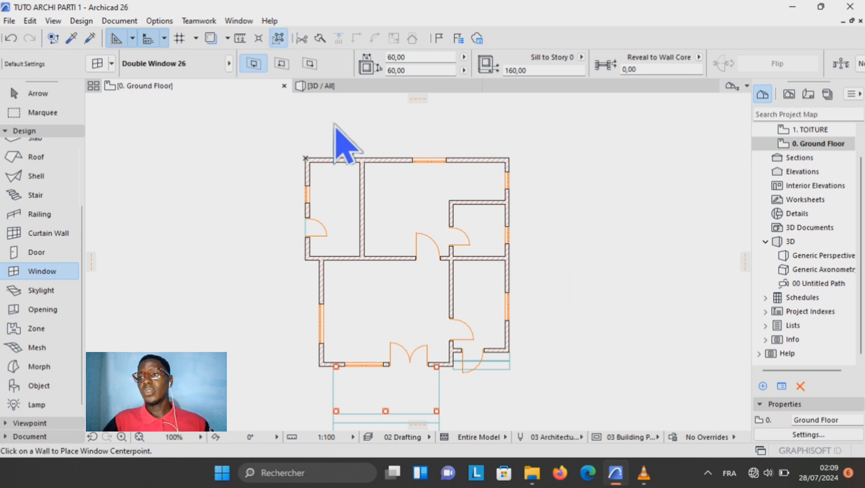
# - Examine the placed windows in the 3D view from the side, rear and porch fronts of the house
pyautogui.click(322, 88)
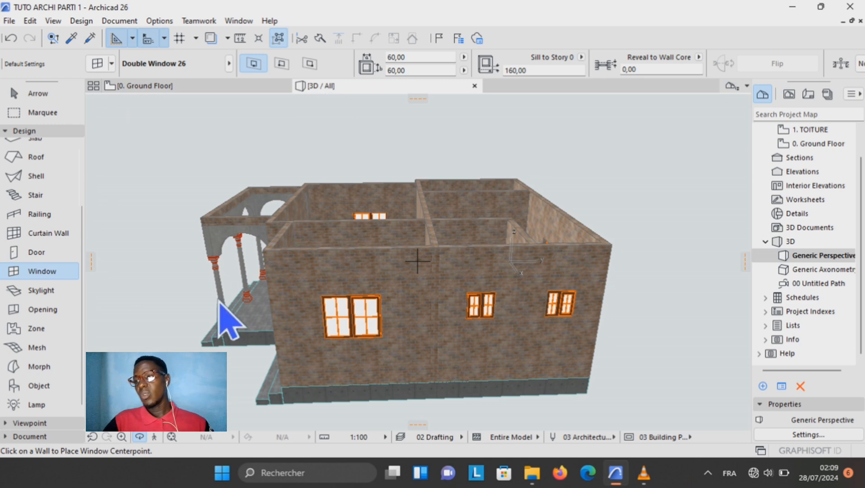
pyautogui.keyDown('shift'); pyautogui.moveTo(165, 233); pyautogui.dragTo(318, 235, button='middle'); pyautogui.keyUp('shift')
pyautogui.keyDown('shift'); pyautogui.moveTo(223, 263); pyautogui.dragTo(425, 233, button='middle'); pyautogui.keyUp('shift')
pyautogui.keyDown('shift'); pyautogui.moveTo(297, 260); pyautogui.dragTo(318, 222, button='middle'); pyautogui.keyUp('shift')
pyautogui.scroll(-4, 318, 222)
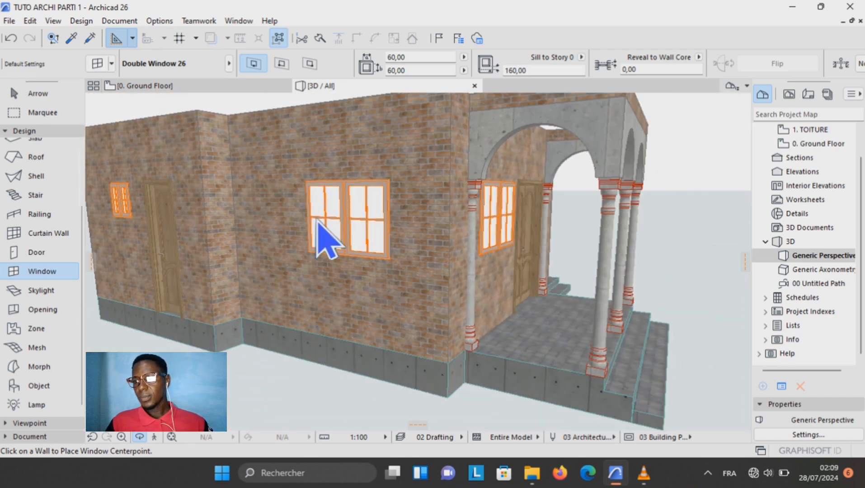
pyautogui.keyDown('shift'); pyautogui.moveTo(159, 211); pyautogui.dragTo(375, 237, button='middle'); pyautogui.keyUp('shift')
pyautogui.keyDown('shift'); pyautogui.moveTo(548, 239); pyautogui.dragTo(313, 262, button='middle'); pyautogui.keyUp('shift')
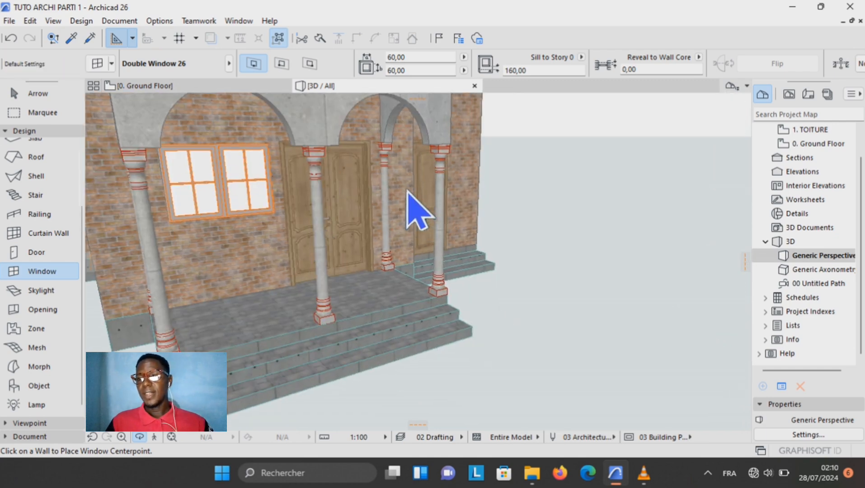
pyautogui.keyDown('shift'); pyautogui.moveTo(339, 170); pyautogui.dragTo(417, 302, button='middle'); pyautogui.keyUp('shift')
pyautogui.keyDown('shift'); pyautogui.moveTo(365, 275); pyautogui.dragTo(353, 250, button='middle'); pyautogui.keyUp('shift')
pyautogui.keyDown('shift'); pyautogui.moveTo(218, 246); pyautogui.dragTo(459, 275, button='middle'); pyautogui.keyUp('shift')
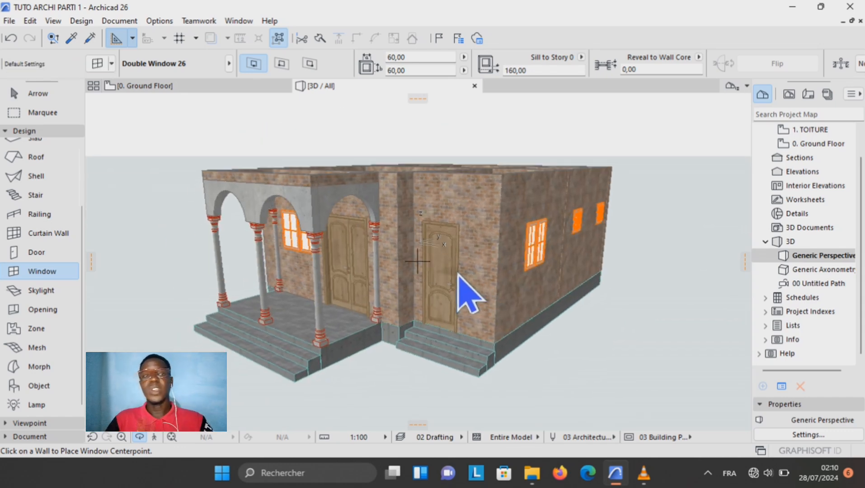